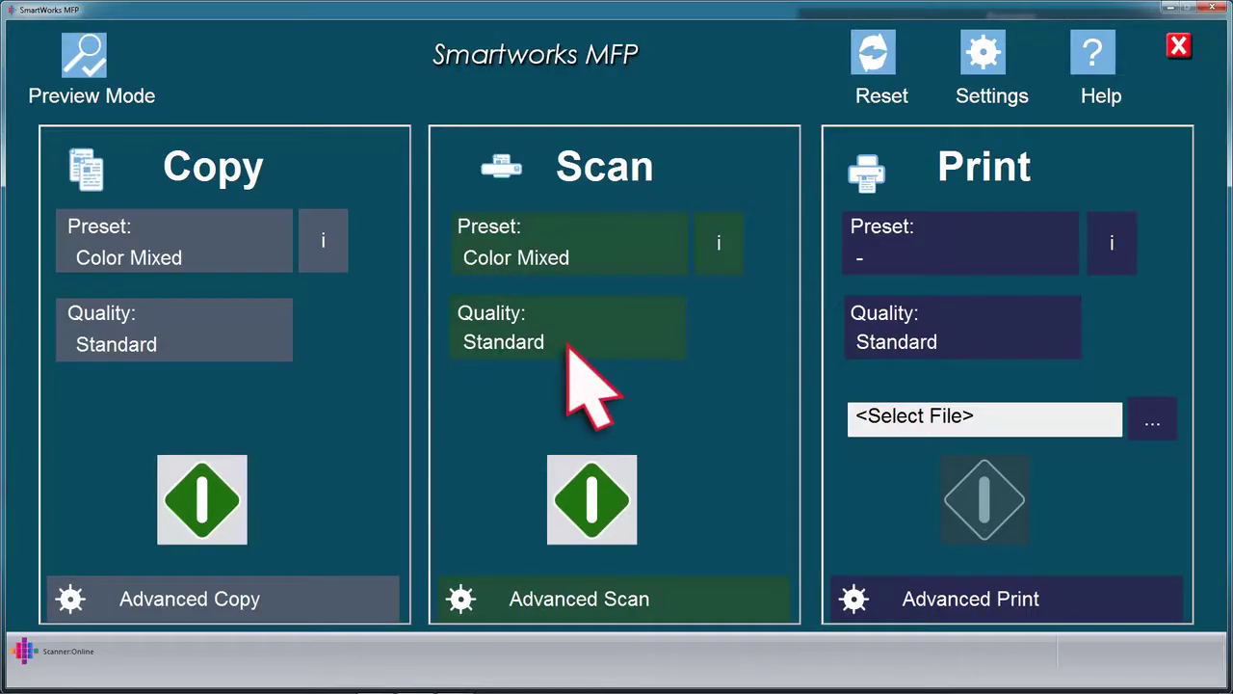
# Open the Advanced Scan settings from the bottom of the Scan panel.
pyautogui.click(567, 345)
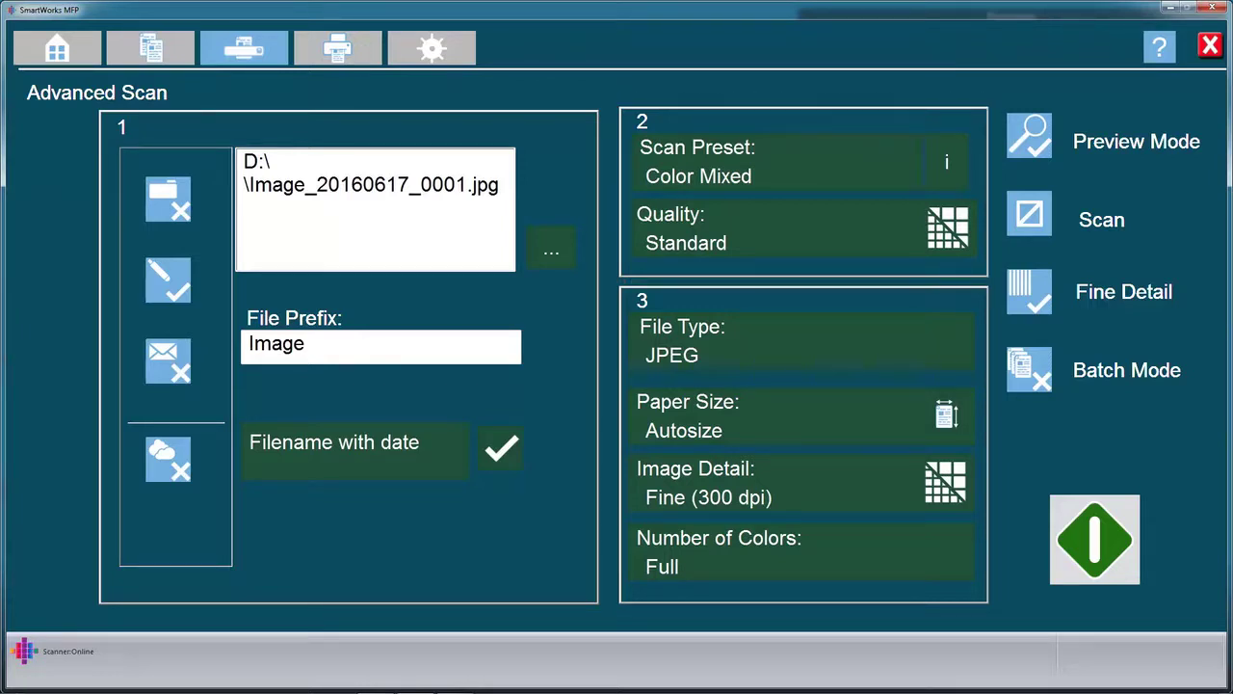
# Save the current scan settings as a new preset named 'Color SmartWorks'.
pyautogui.click(765, 171)
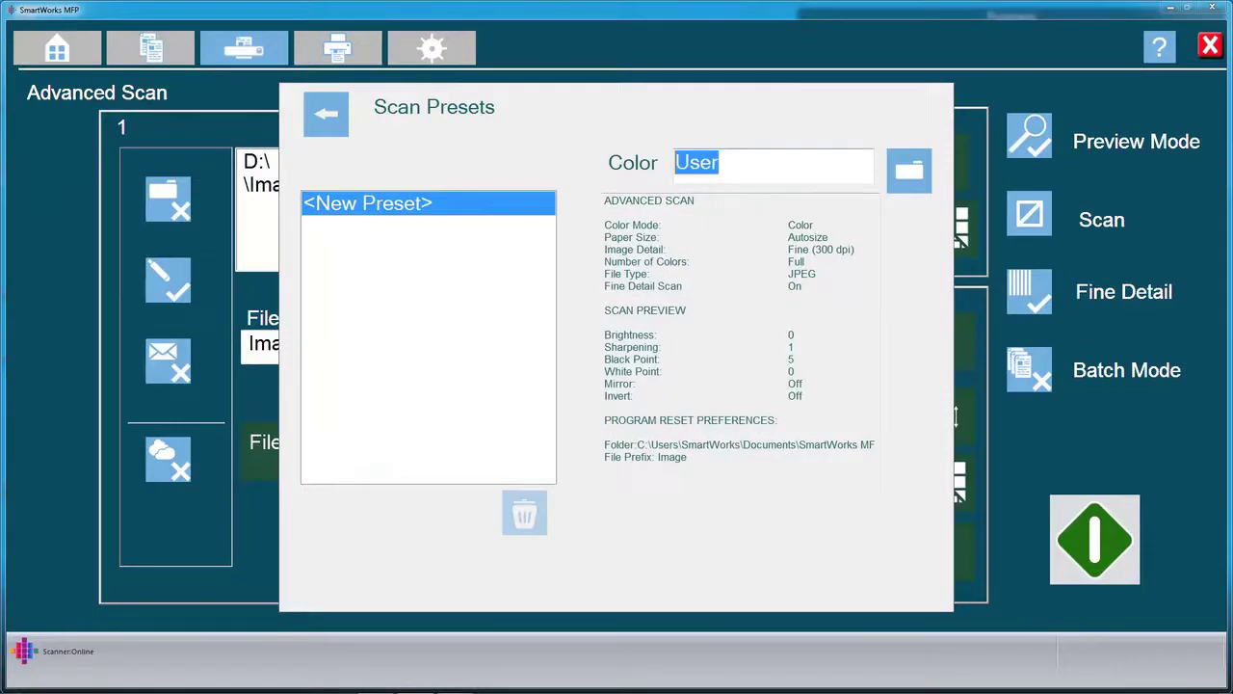
pyautogui.write('Smart')
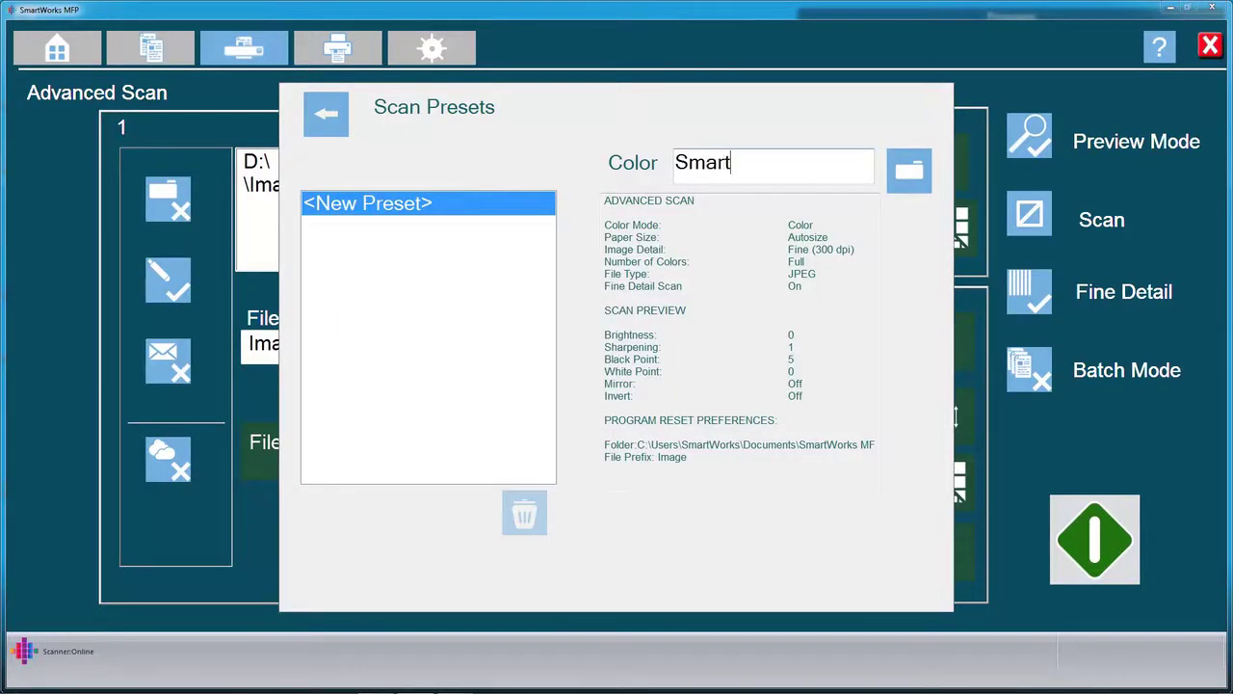
pyautogui.write('Work')
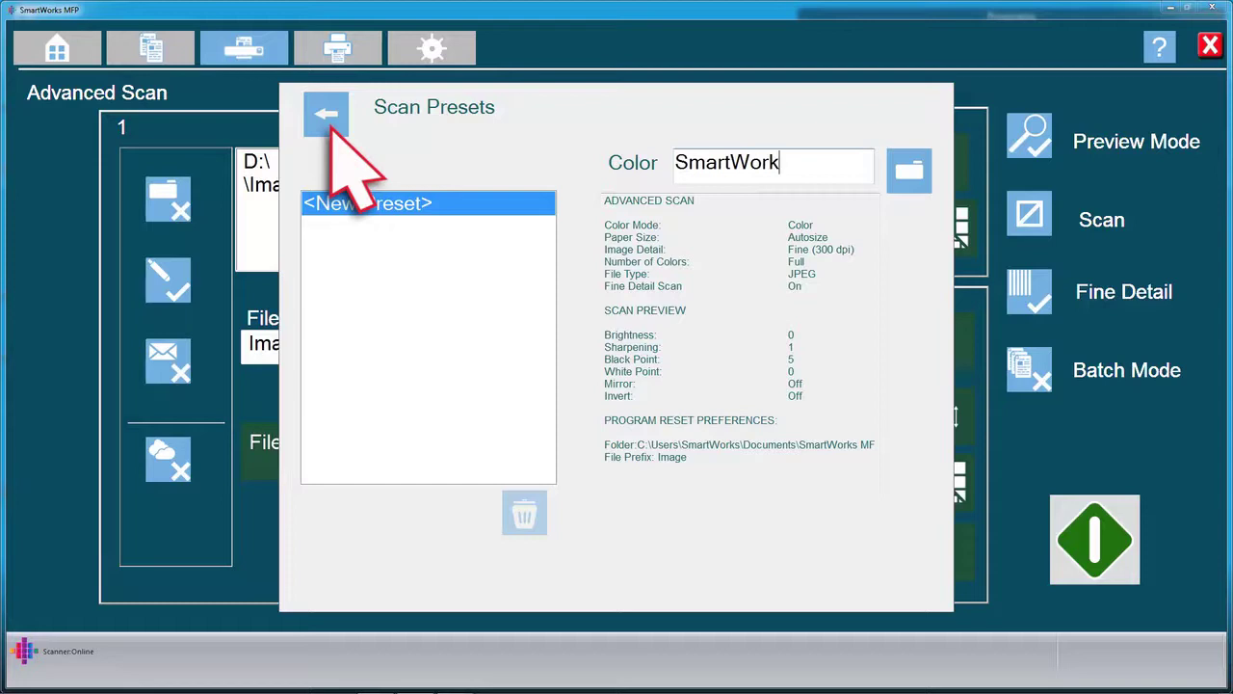
pyautogui.write('s')
pyautogui.click(327, 113)
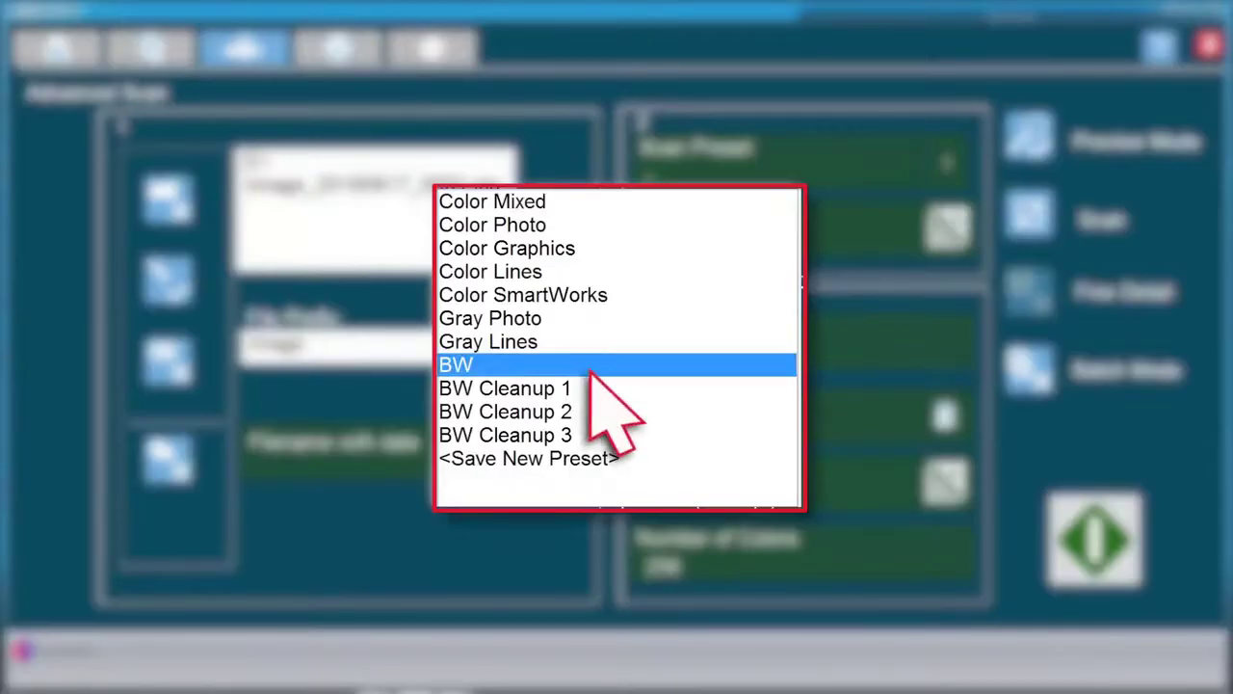
# Try the BW scan preset, ending on Color Mixed at Fine (300 dpi).
pyautogui.click(597, 364)
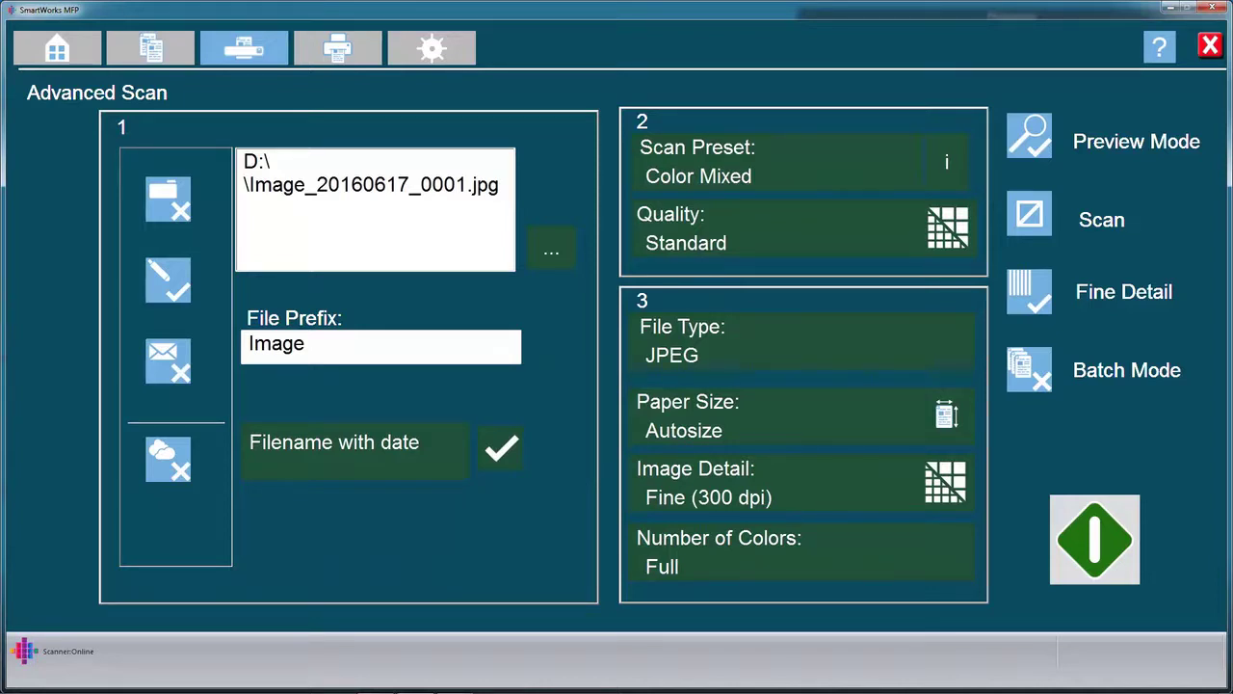
# Turn off preview mode and fine detail, and switch scanning to cropped mode.
pyautogui.click(1029, 135)
pyautogui.click(1029, 213)
pyautogui.click(1029, 291)
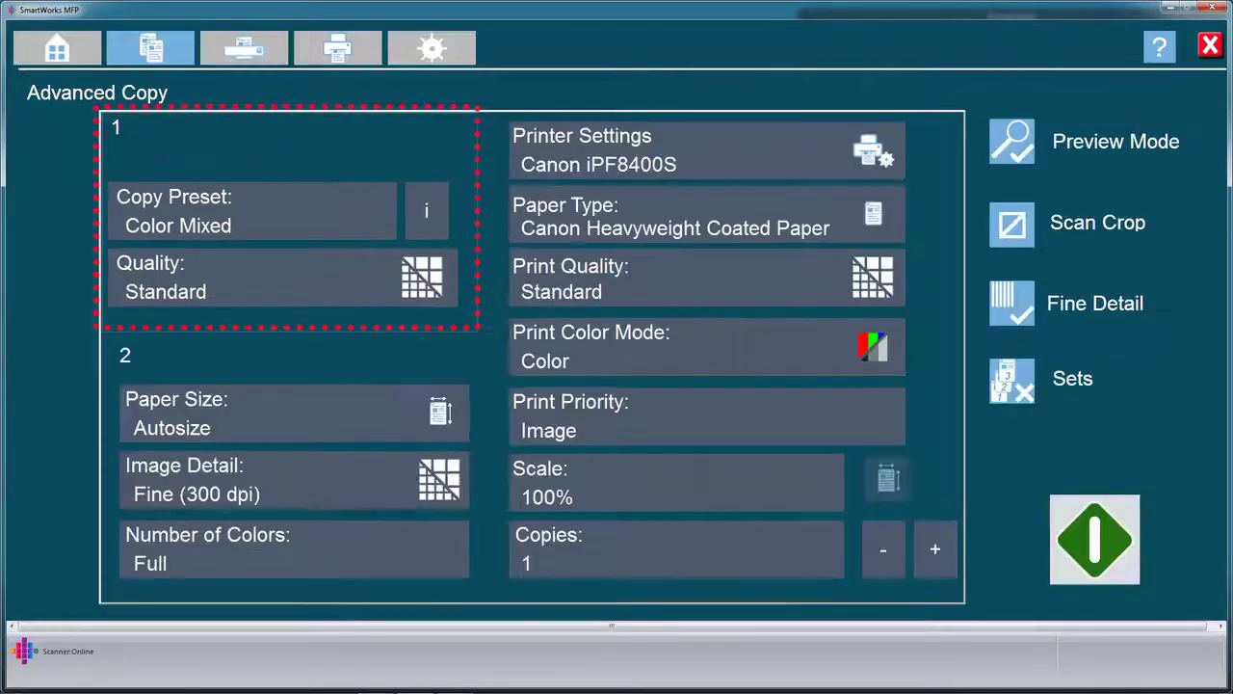
# Leave the copy preset unchanged and set the copy quality to Custom.
pyautogui.click(261, 227)
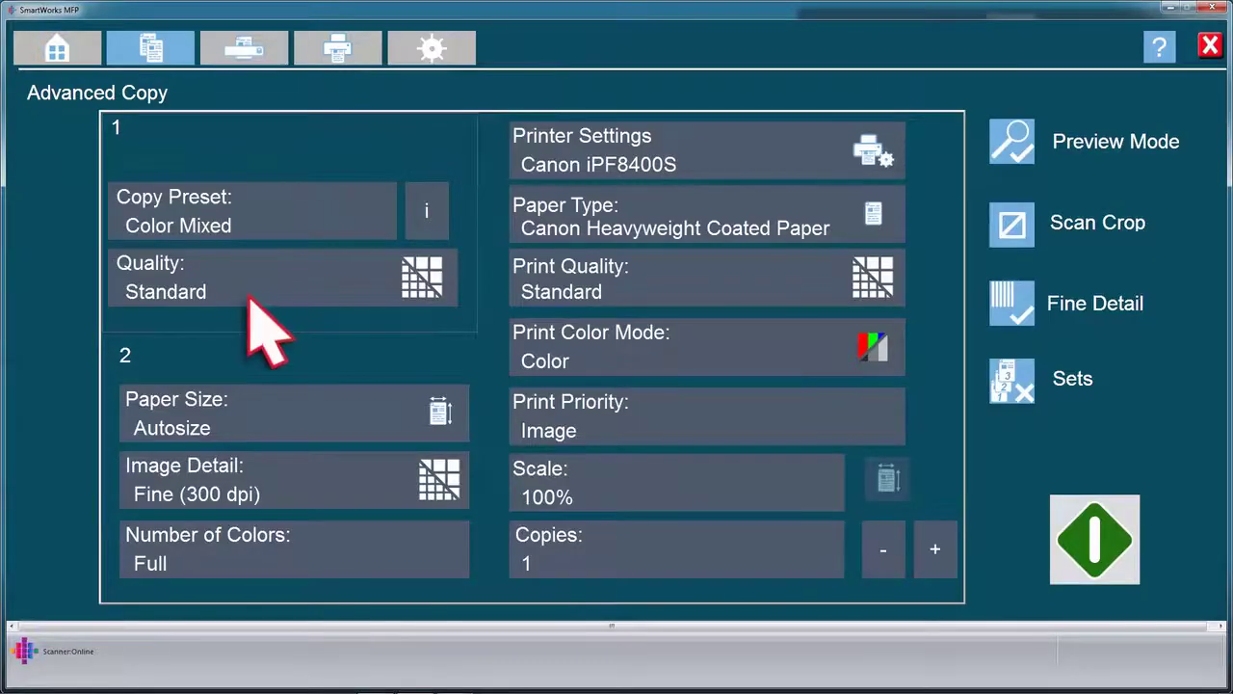
pyautogui.click(248, 289)
pyautogui.click(498, 252)
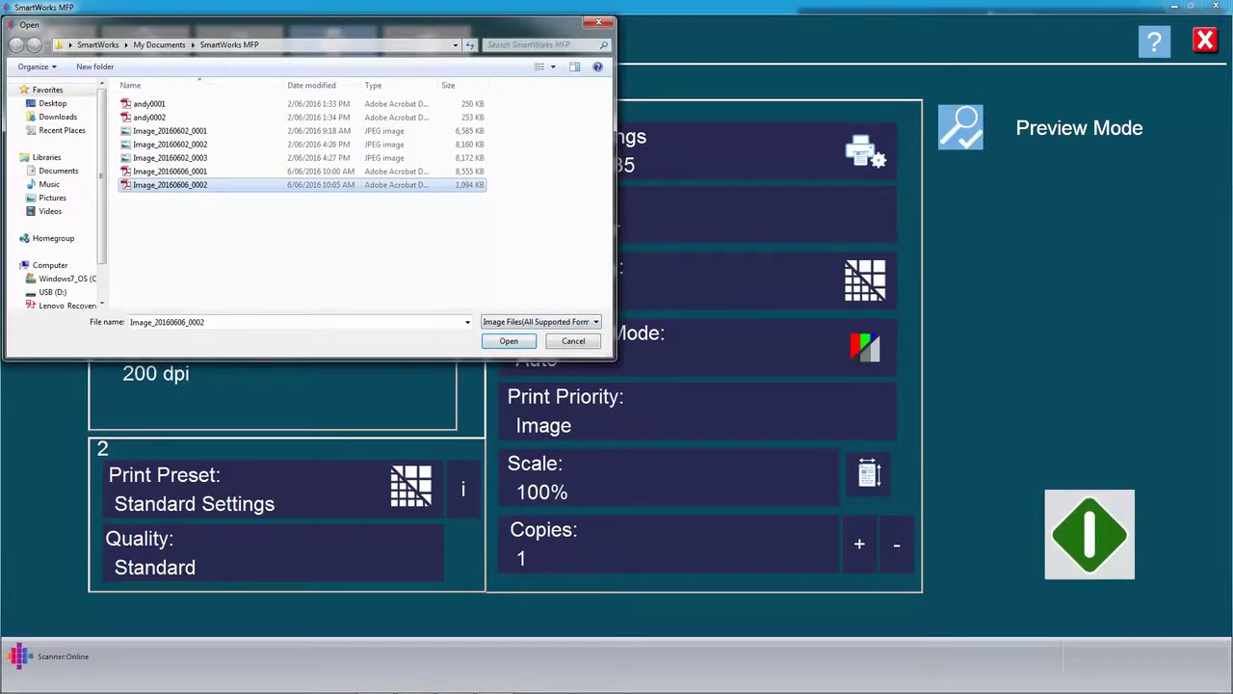
# Open the chosen image for printing and save a print preset named 'BW Smartworks'.
pyautogui.press('Return')
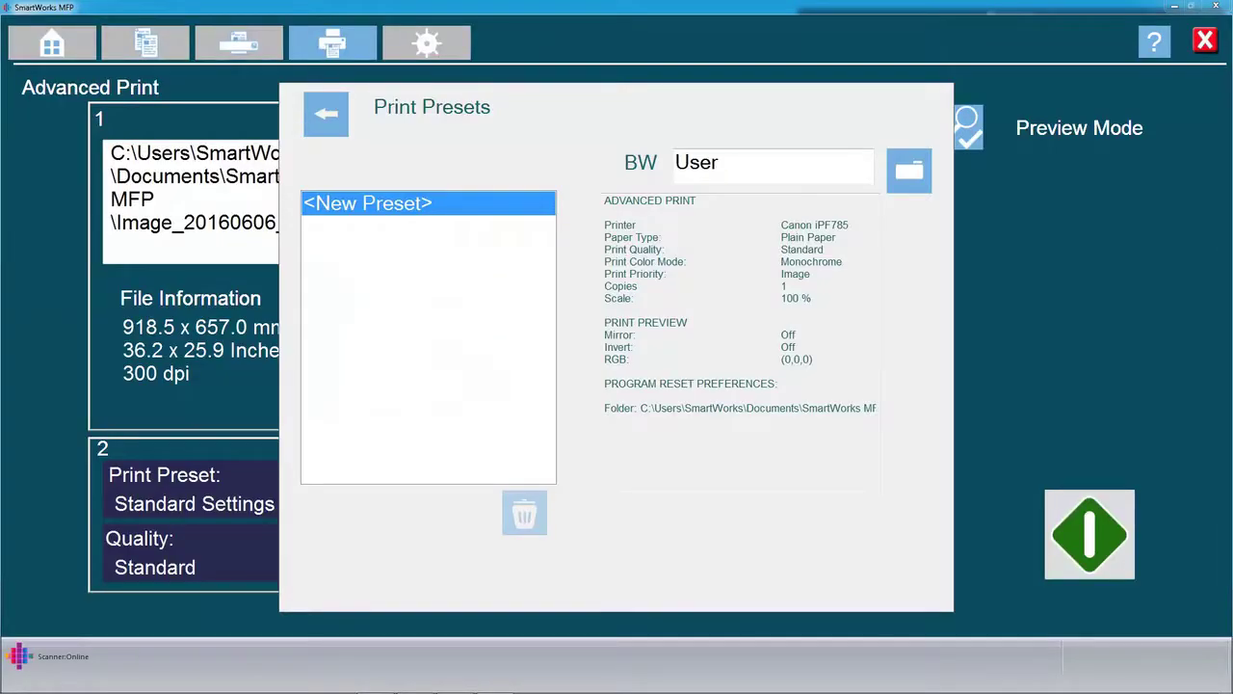
pyautogui.write('Sm')
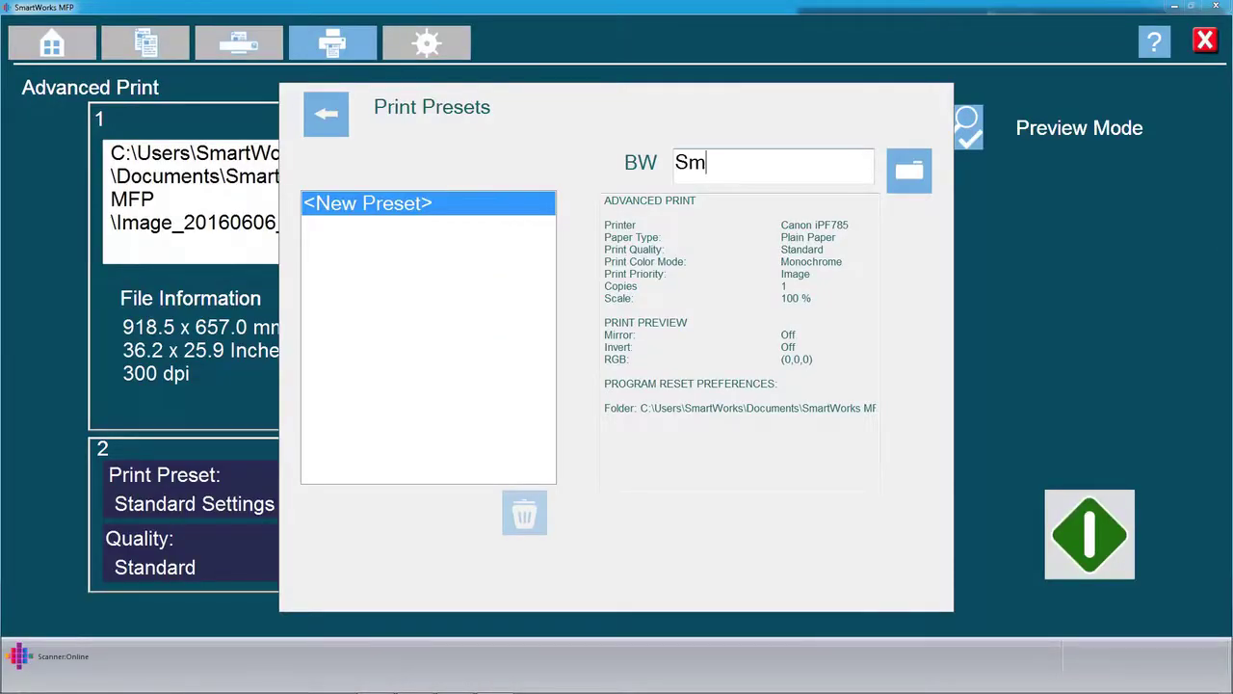
pyautogui.write('artw')
pyautogui.write('orks')
pyautogui.press('Return')
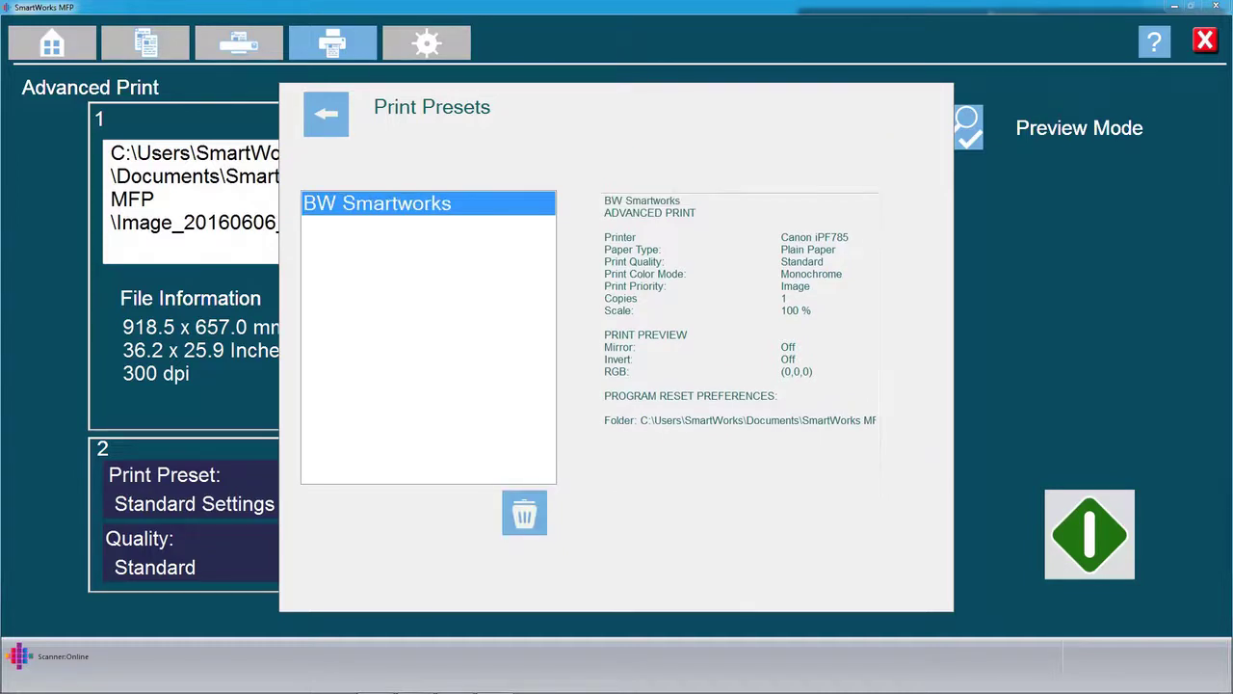
# Check the Canon printer's properties, then return to the Home screen.
pyautogui.click(636, 301)
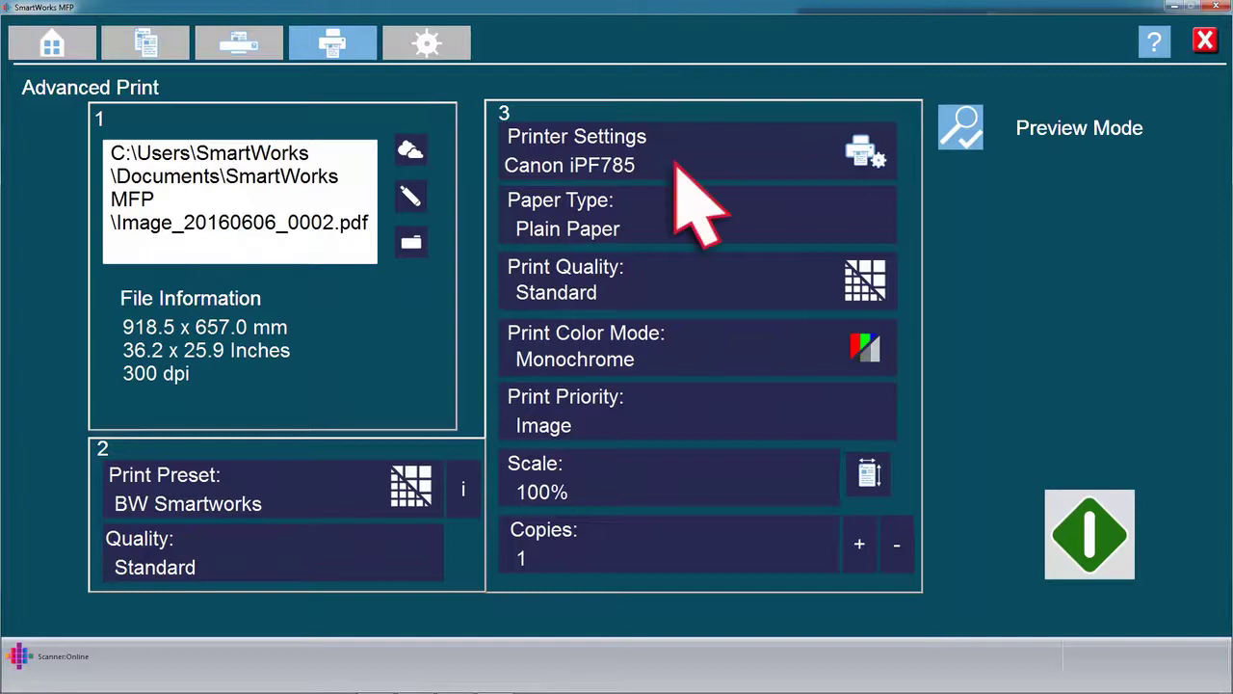
pyautogui.click(695, 201)
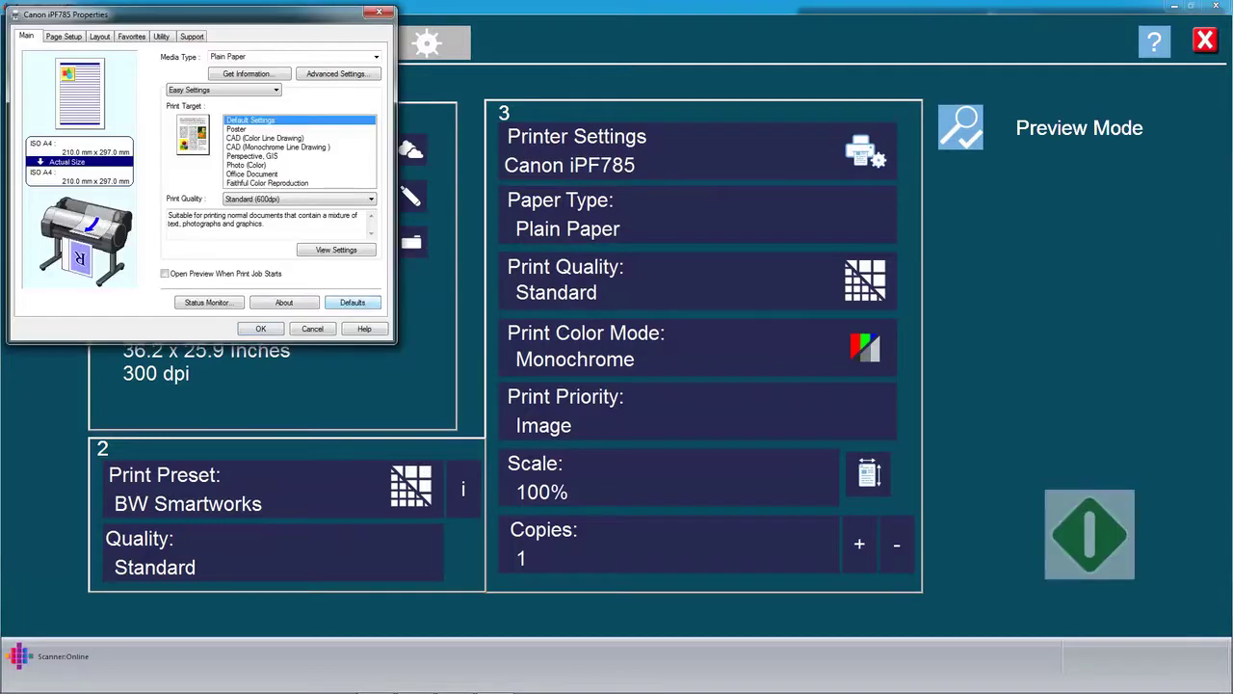
pyautogui.press('Return')
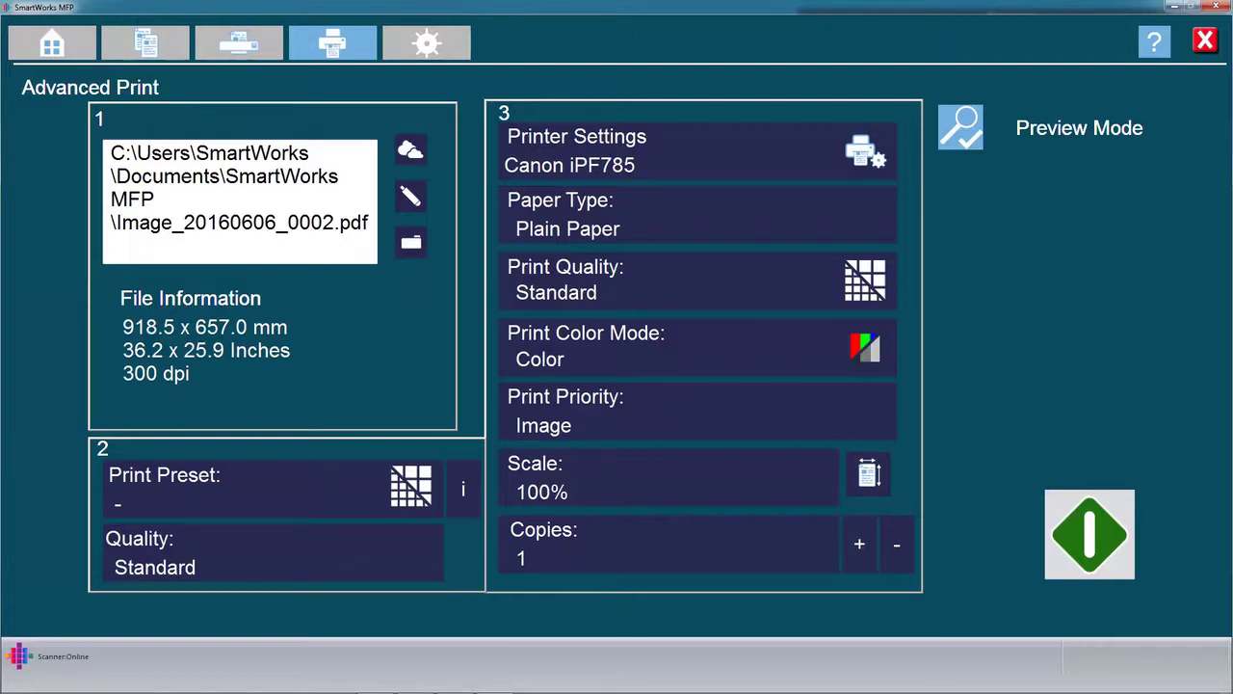
pyautogui.click(1117, 563)
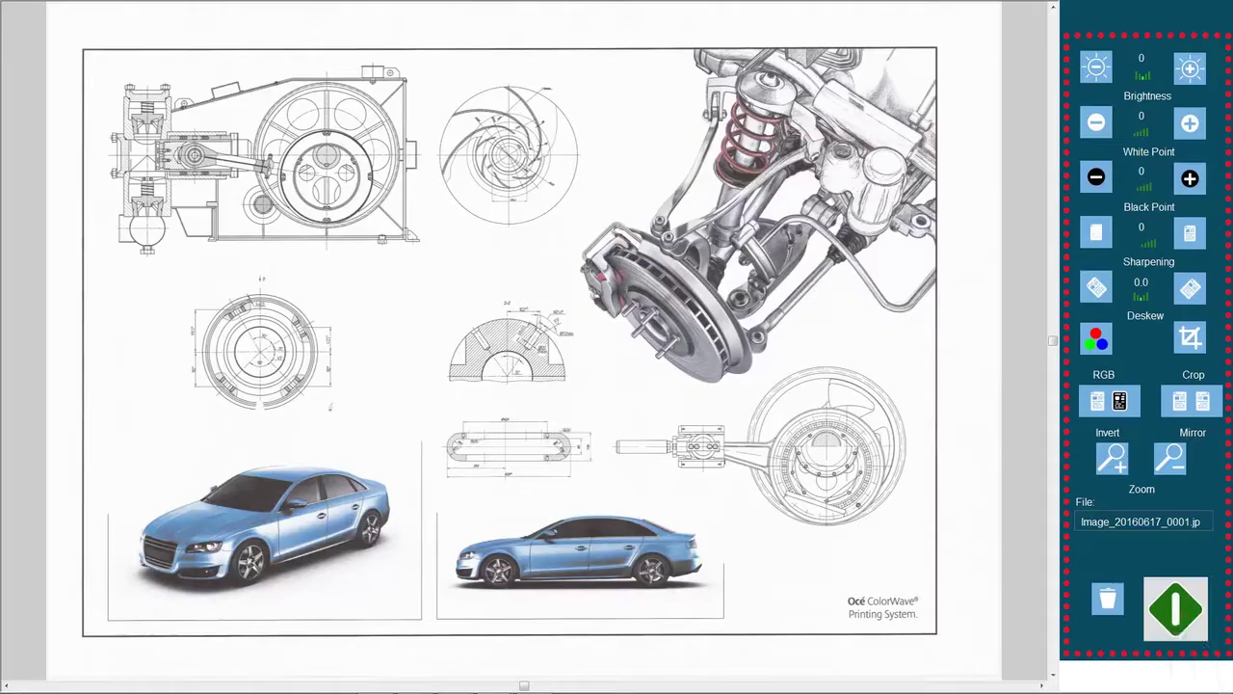
# Save the colour scan, then rescan the drawing using the BW scan preset.
pyautogui.click(1176, 609)
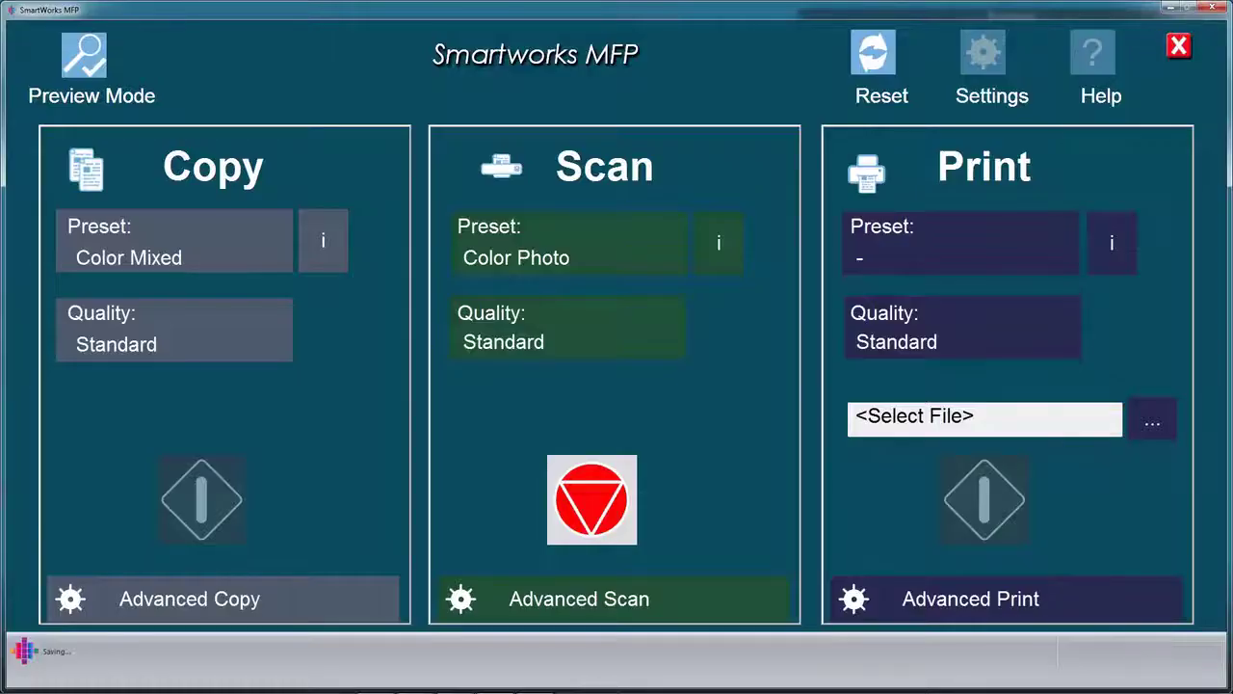
pyautogui.click(584, 258)
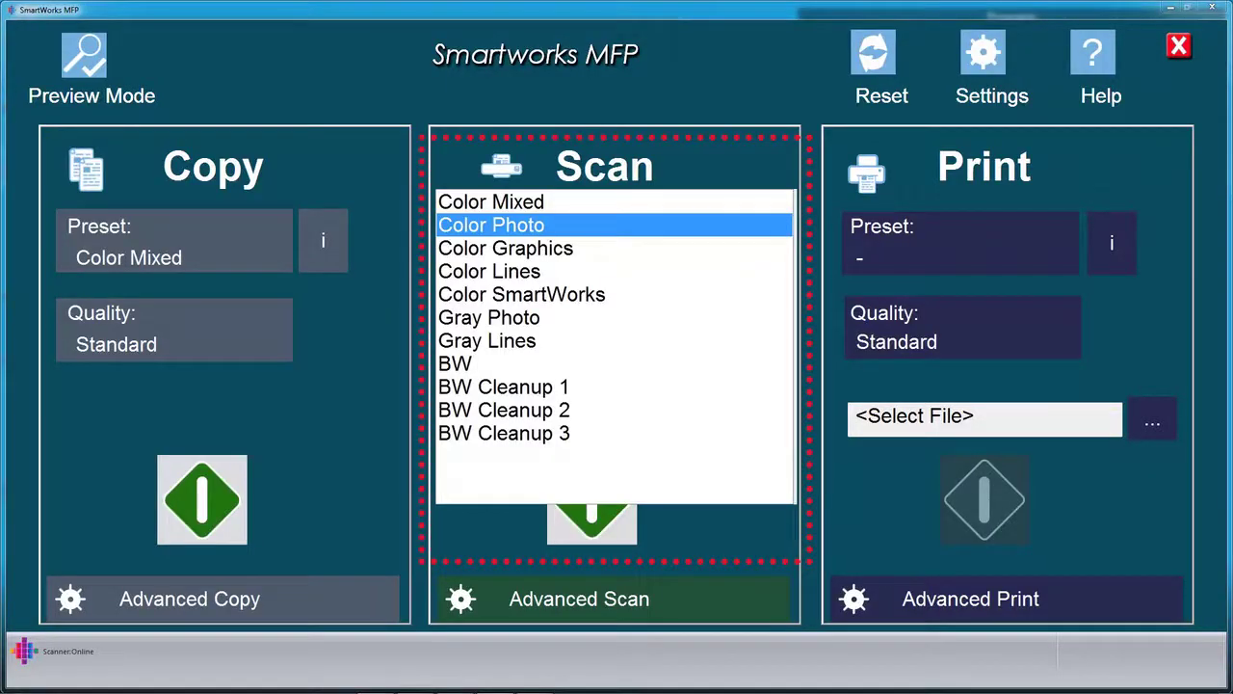
pyautogui.click(463, 363)
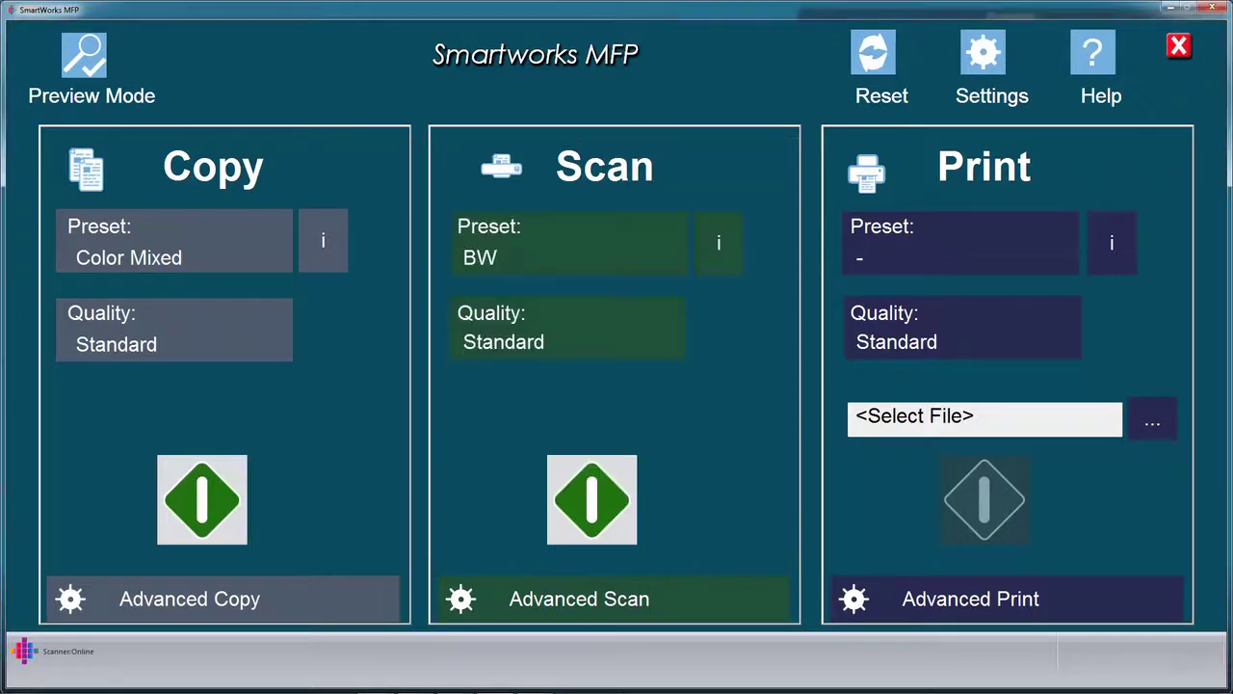
pyautogui.click(592, 499)
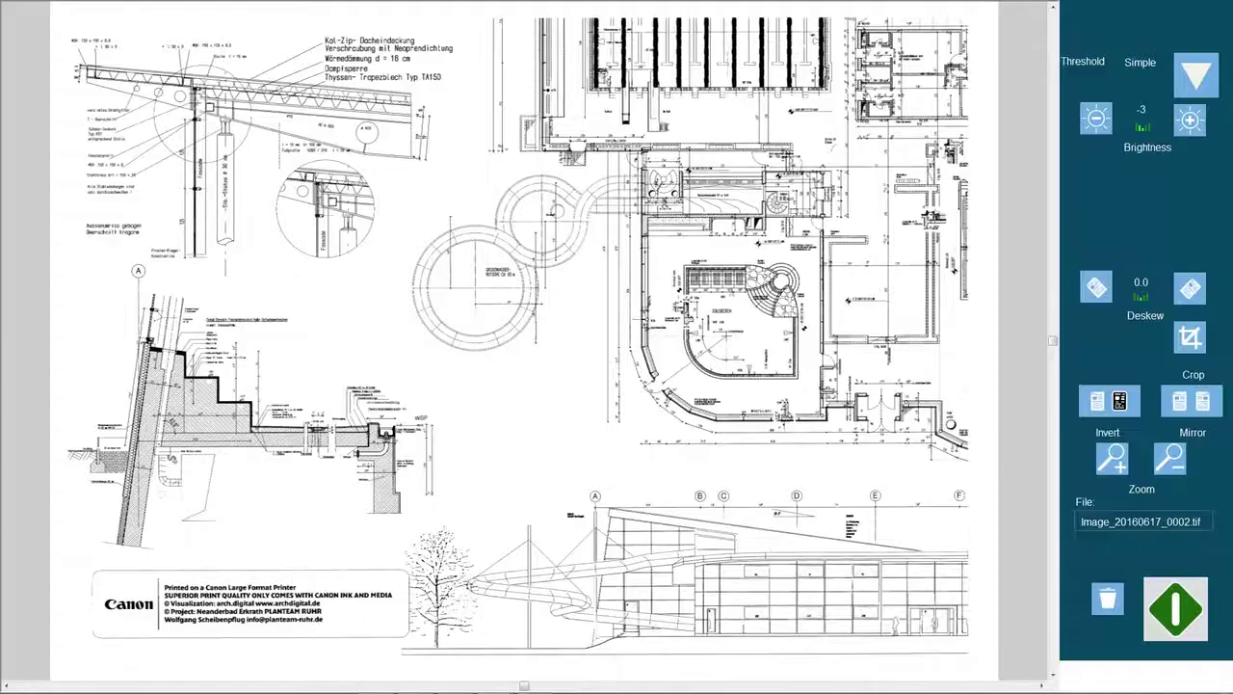